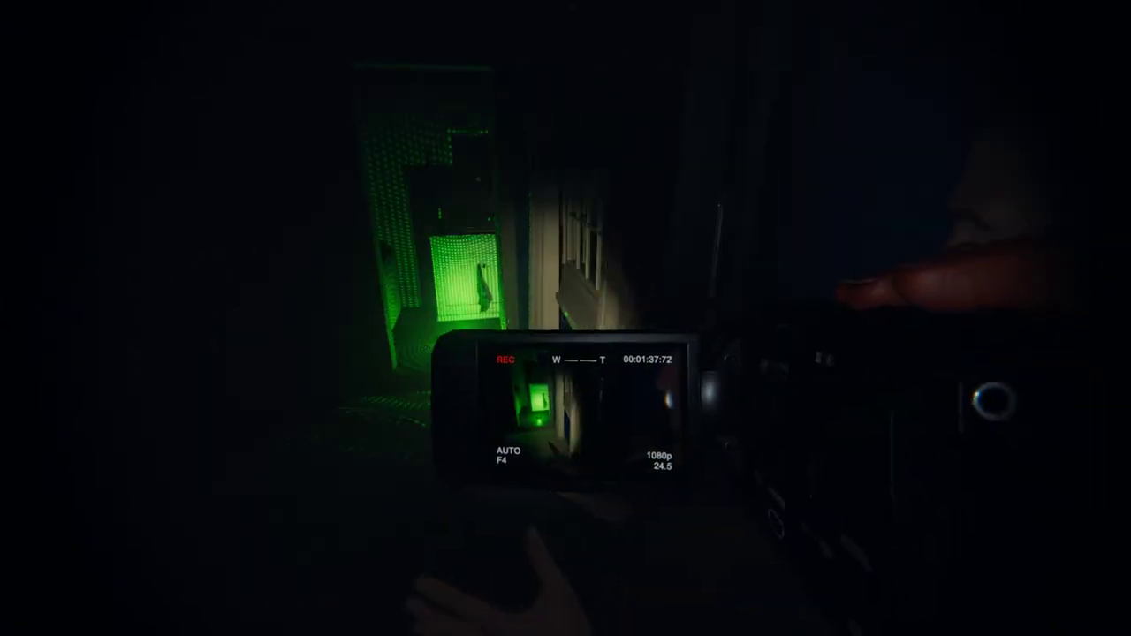
{"action": "key", "text": "2"}
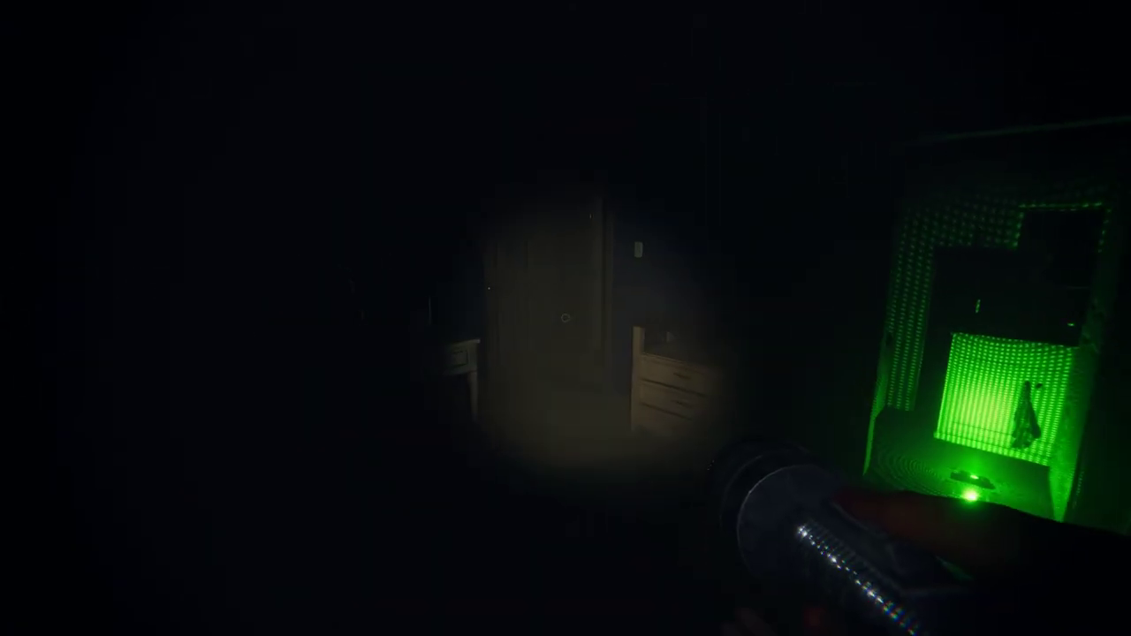